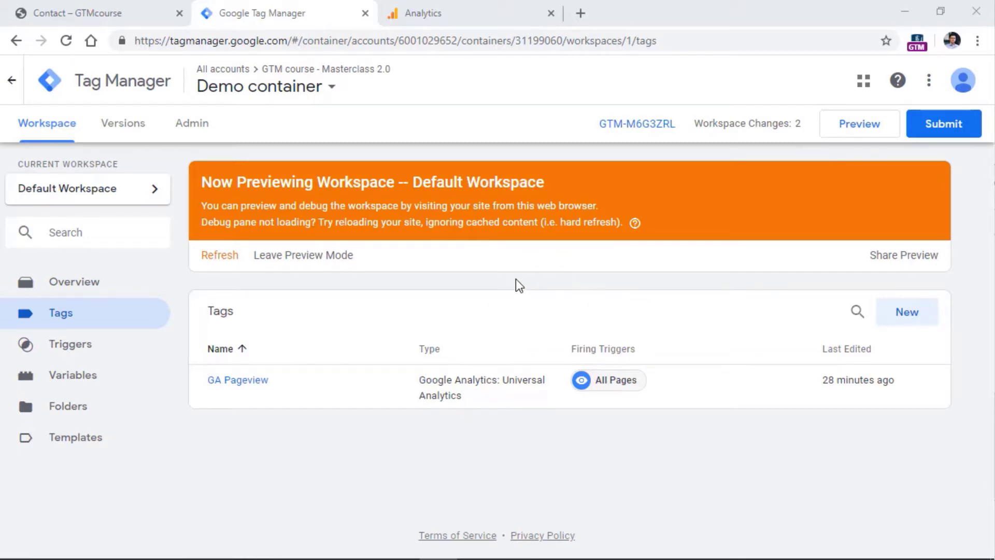
Switch the workspace submission type to Create Version, saving the changes without publishing
click(943, 127)
click(943, 127)
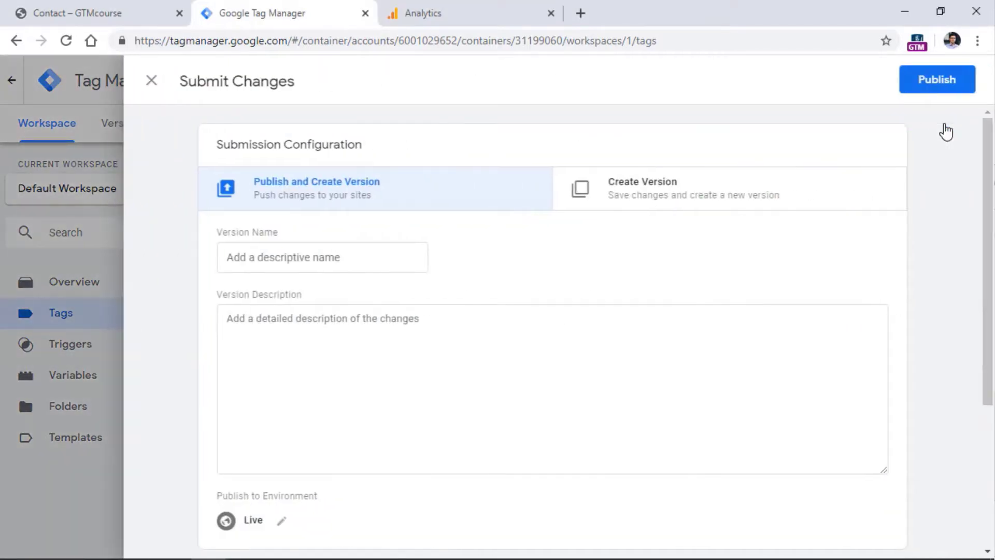
click(652, 191)
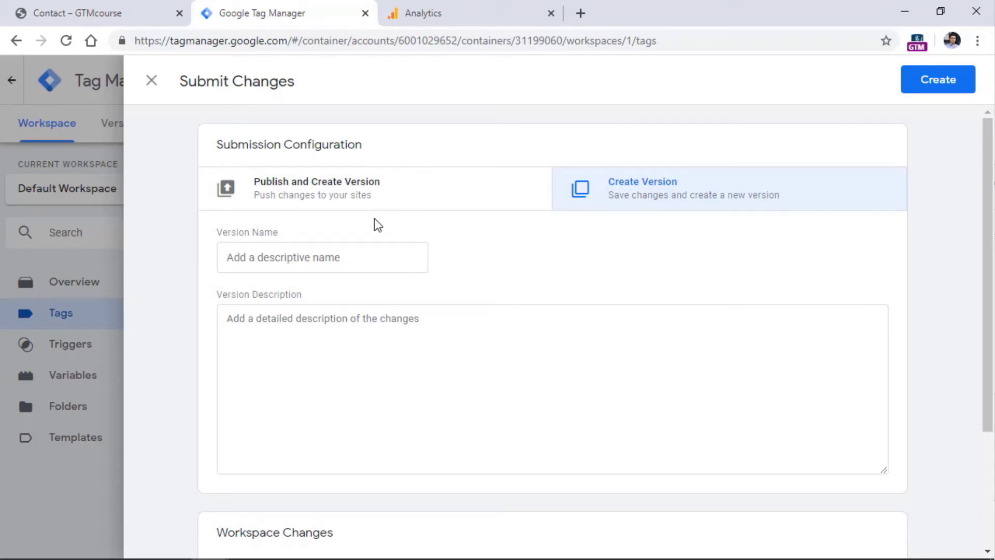
Select Publish and Create Version and name the version 'GA pageview tag implemented'
click(377, 195)
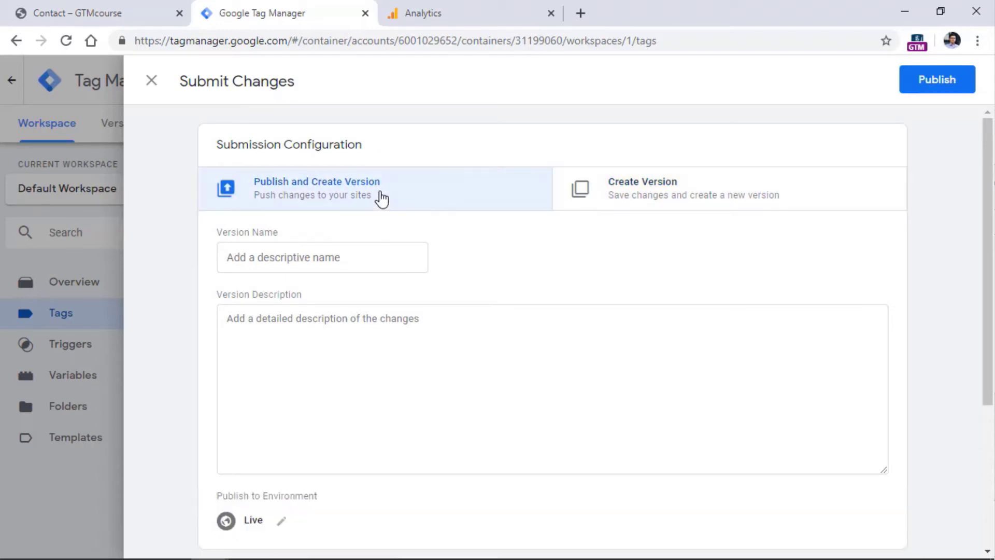
click(327, 261)
click(321, 328)
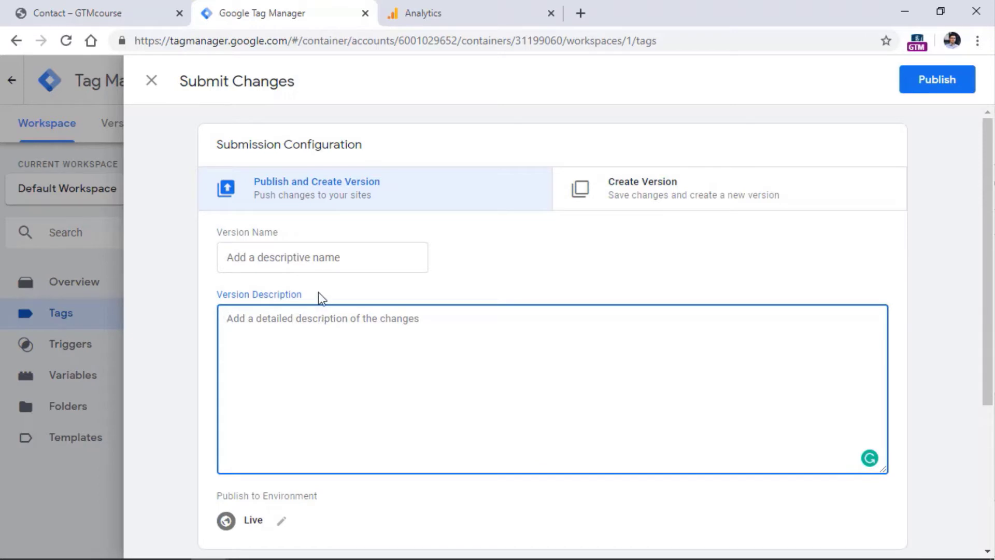
click(321, 258)
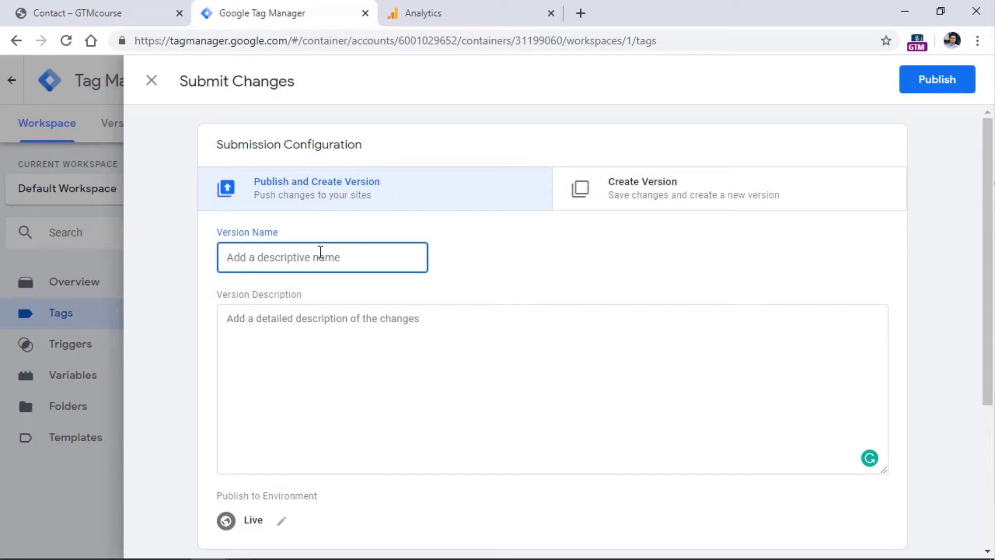
text(GA pageview tag implemented)
key(Tab)
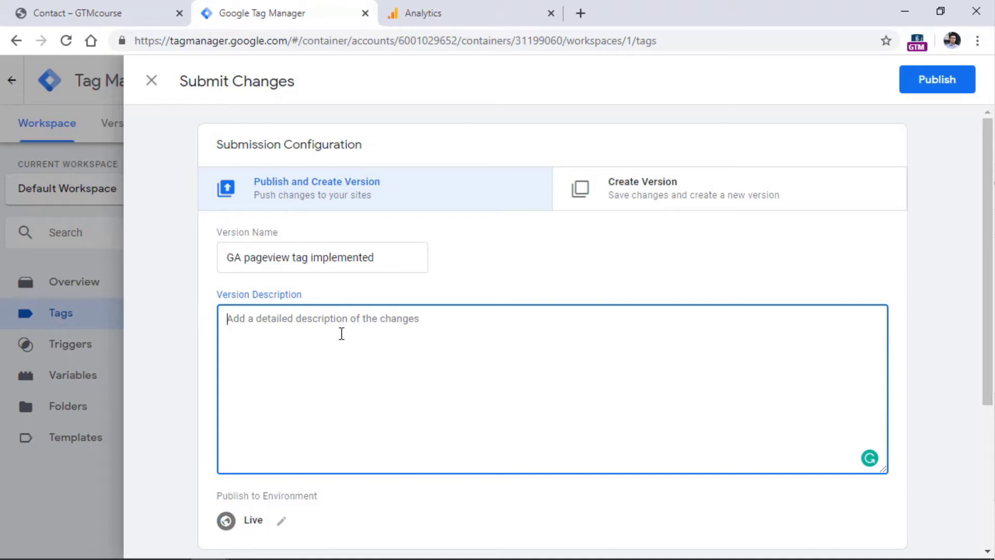
Publish Version 1 'GA pageview tag implemented' live, then check the website's contact page
click(939, 80)
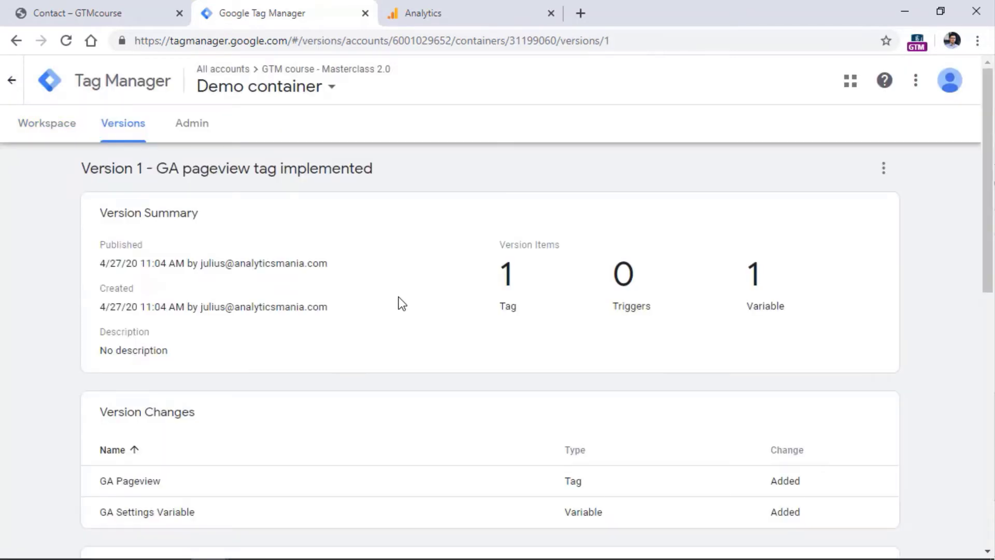
scroll(454, 250, down, 5)
scroll(455, 250, up, 5)
key(alt+Left)
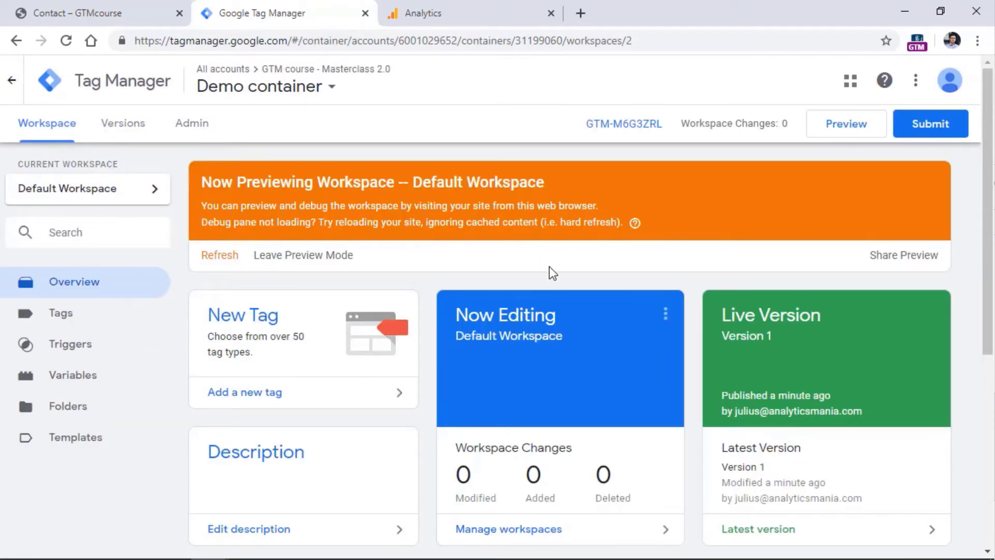
key(ctrl+shift+Tab)
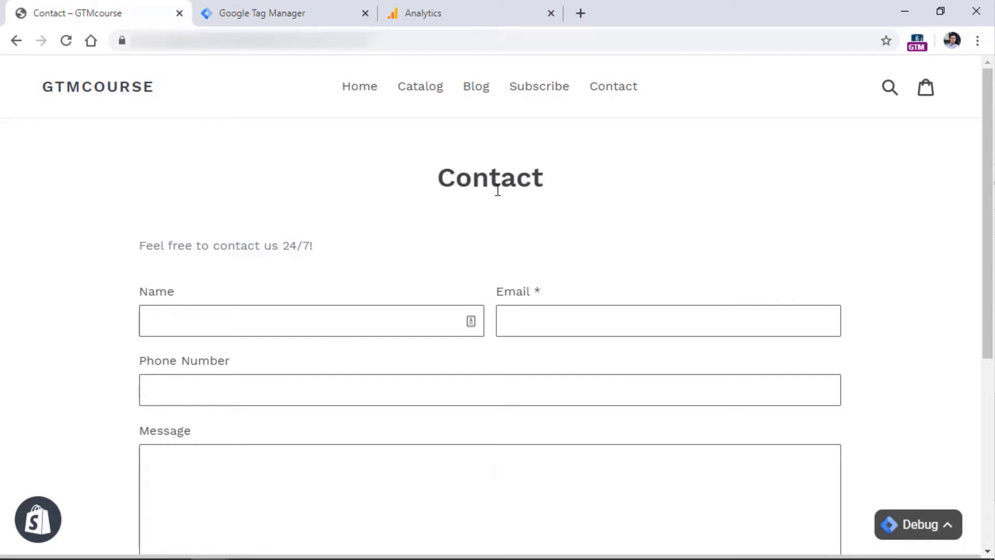
key(ctrl+Tab)
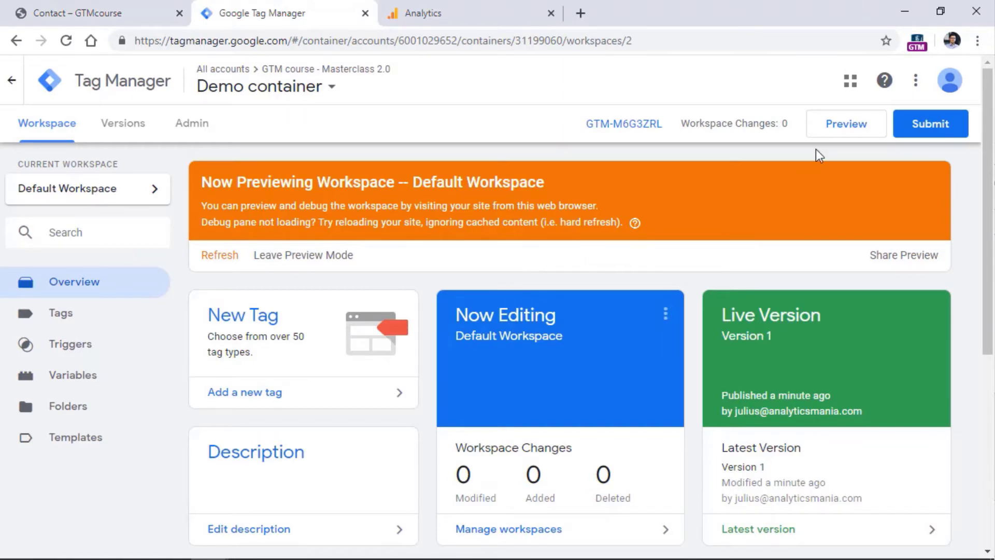
Publish Version 2 with no name or description and view the container Versions list
click(921, 124)
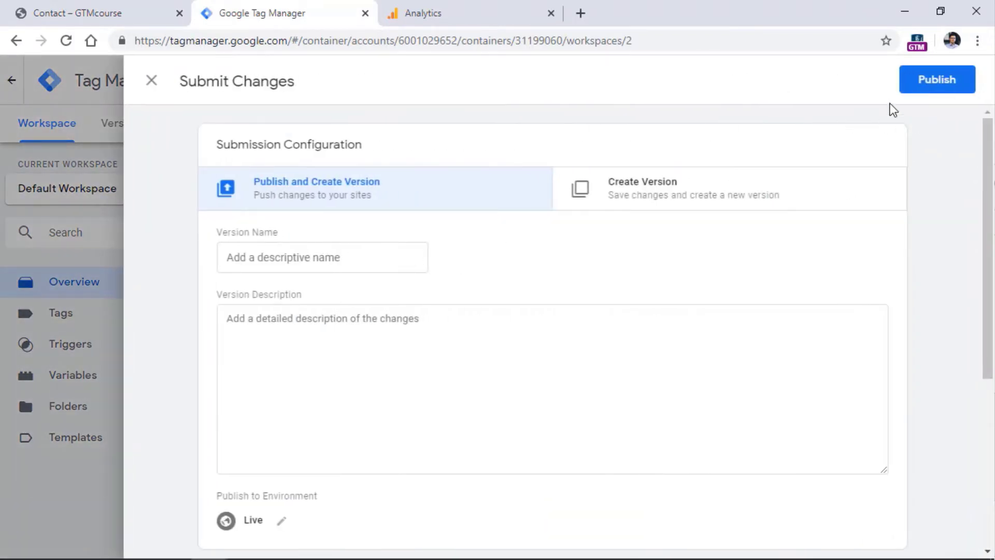
click(932, 80)
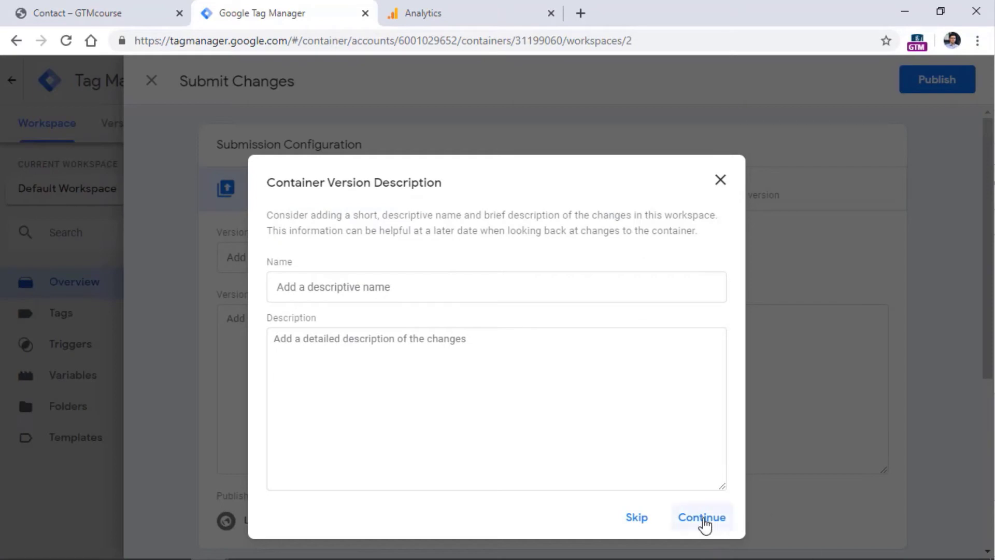
click(703, 517)
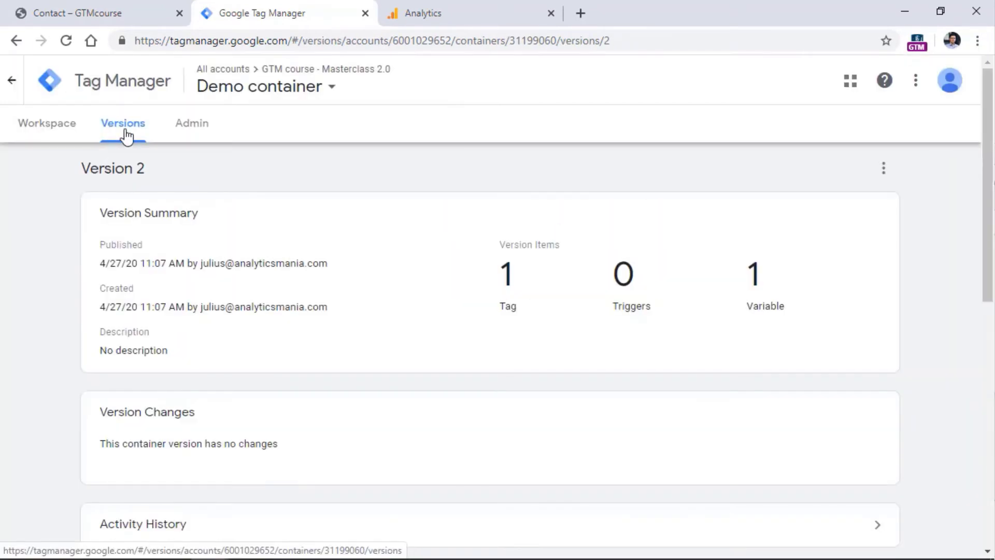
click(110, 129)
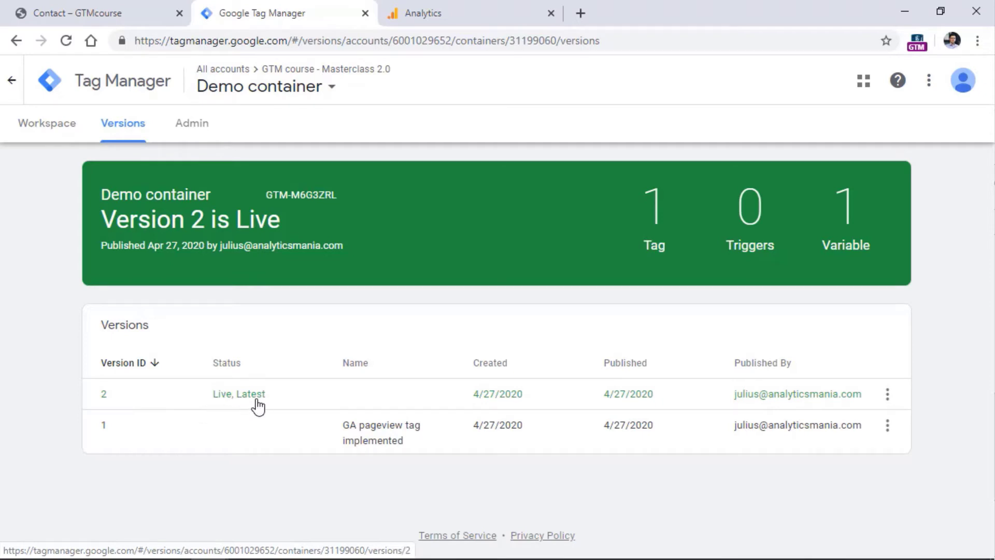
Republish Version 1 'GA pageview tag implemented' from the Versions list so it replaces Version 2 as live
click(44, 128)
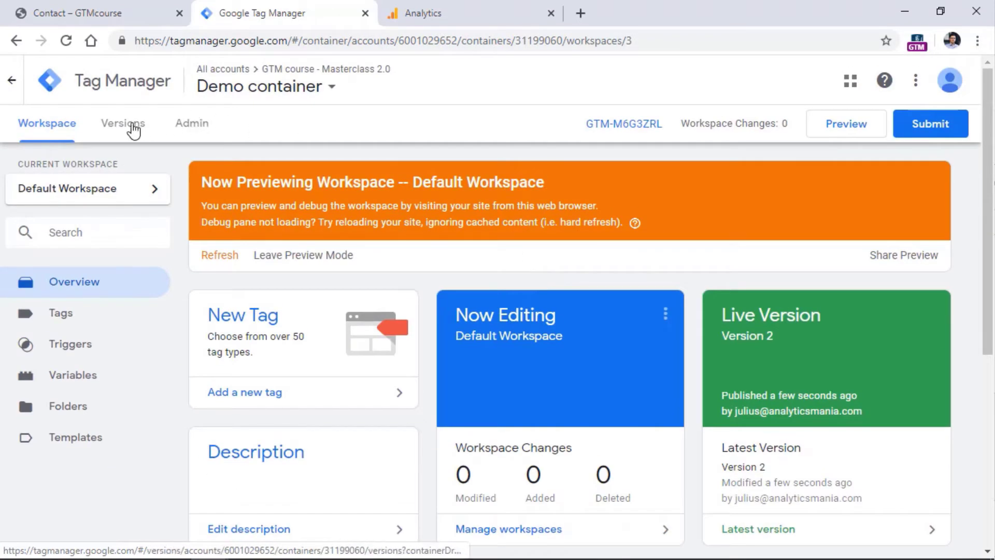
click(128, 128)
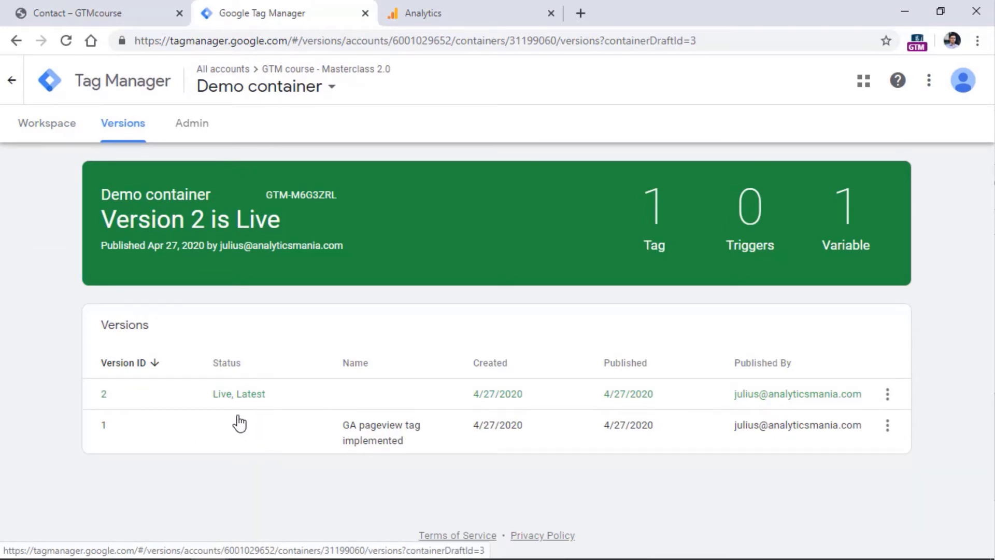
click(887, 426)
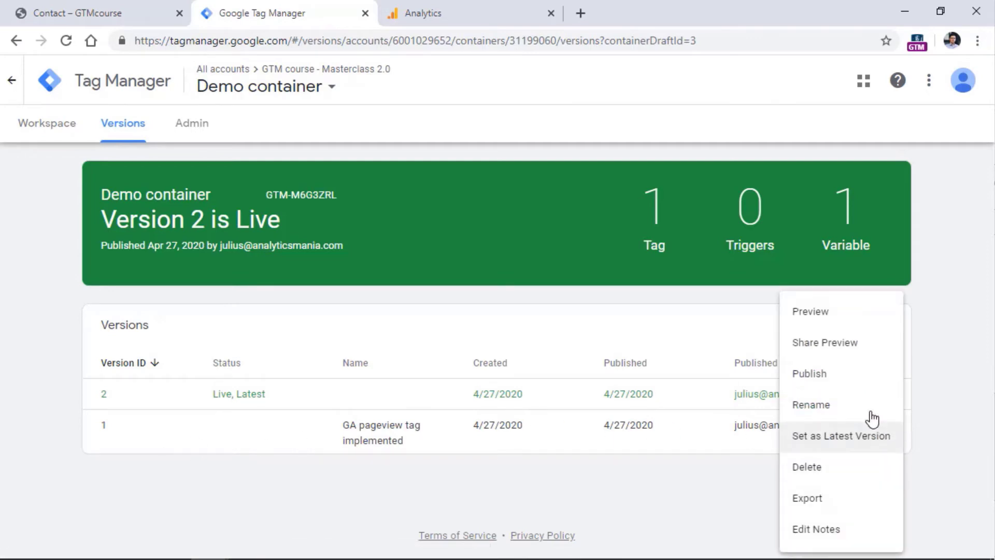
click(836, 382)
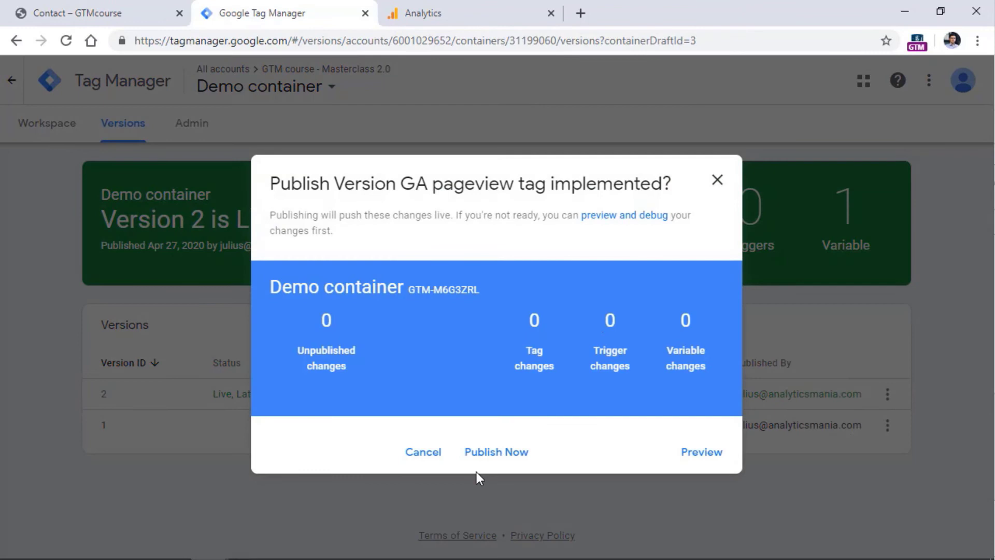
click(504, 458)
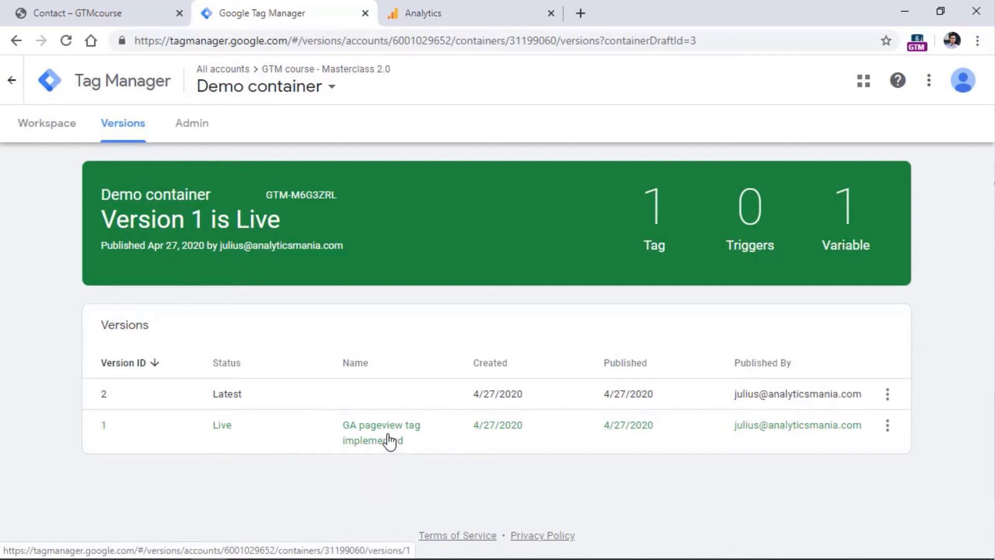
From the workspace, publish a new version named 'Fix for breaking changes'
key(alt+Left)
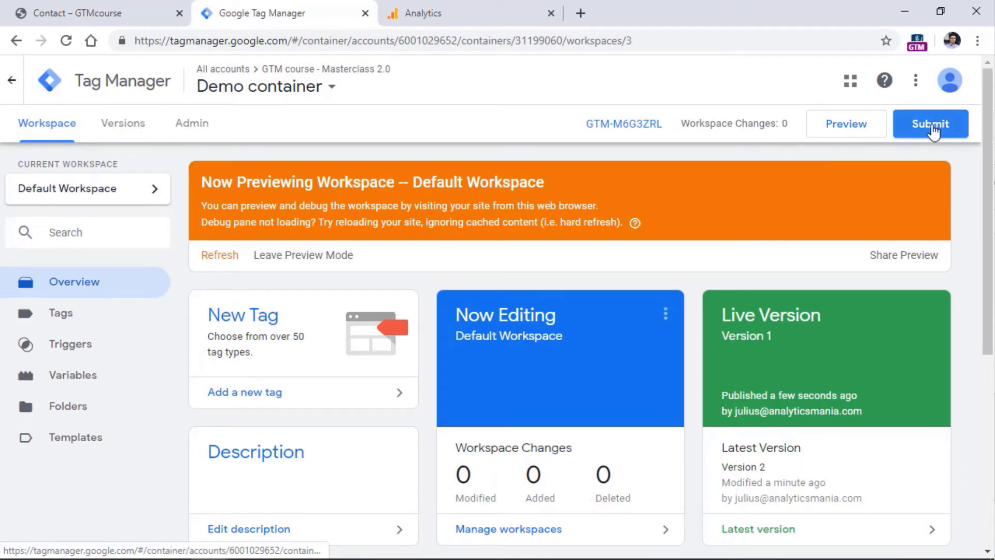
click(933, 126)
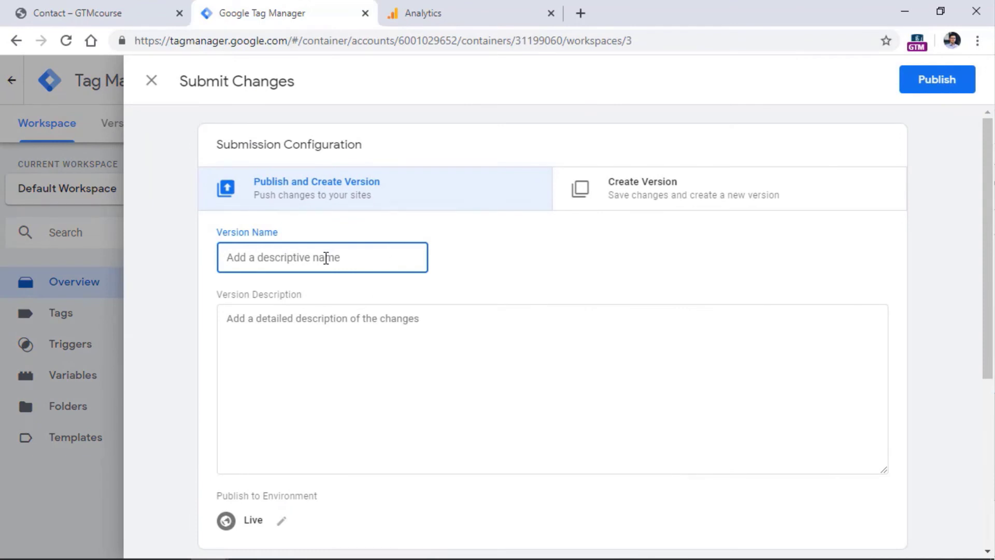
text(Fix for breaking c)
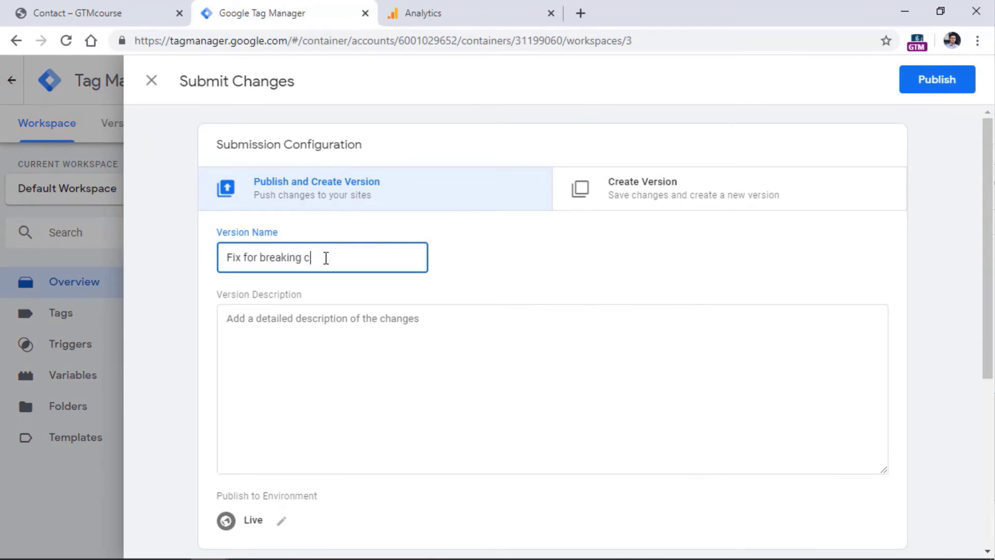
text(hanges)
click(943, 85)
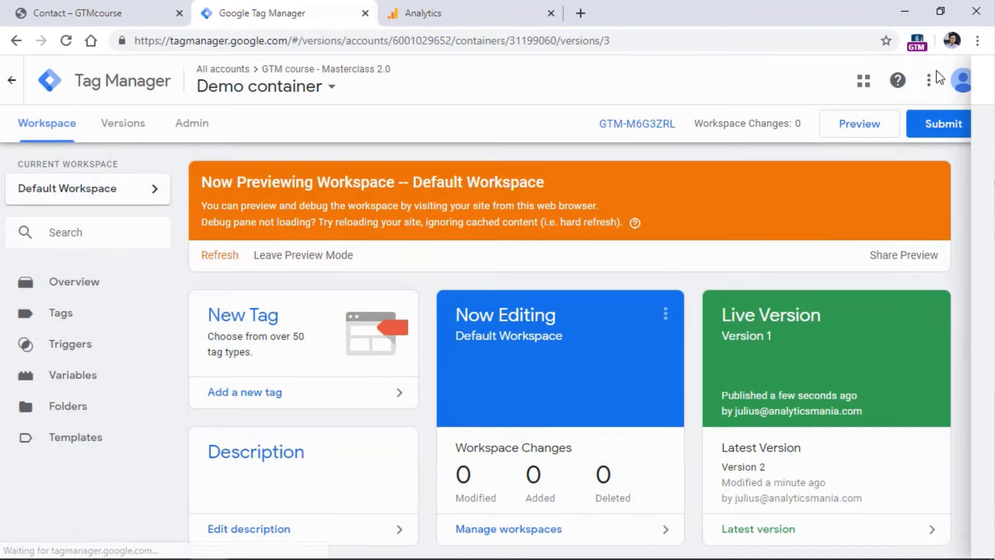
Open the Versions list to confirm Version 3 'Fix for breaking changes' is live
click(133, 126)
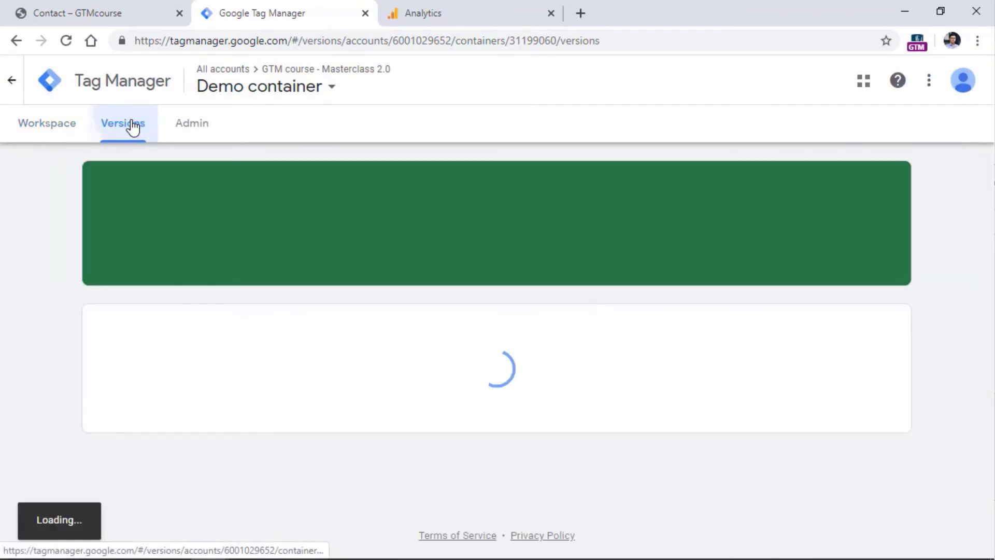